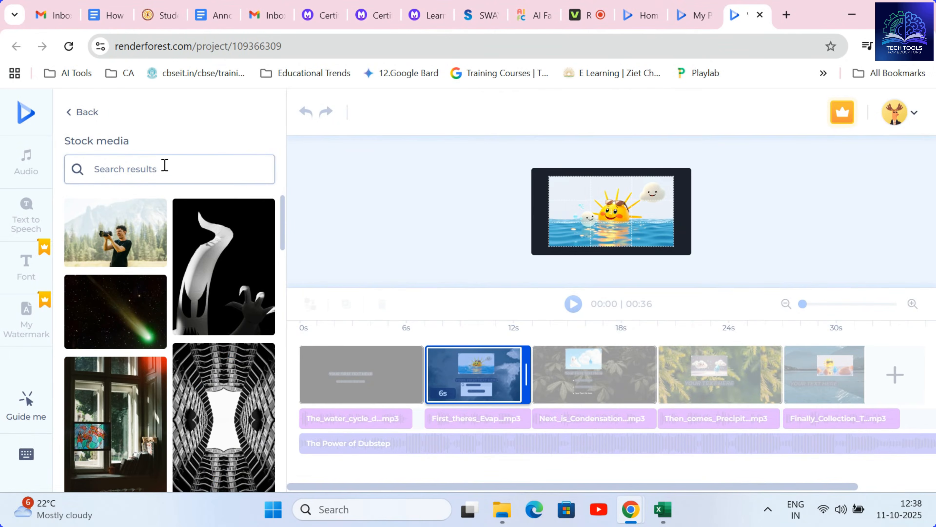
# Search stock media for "sun raise" and place a sun image in the scene.
pyautogui.write('sun')
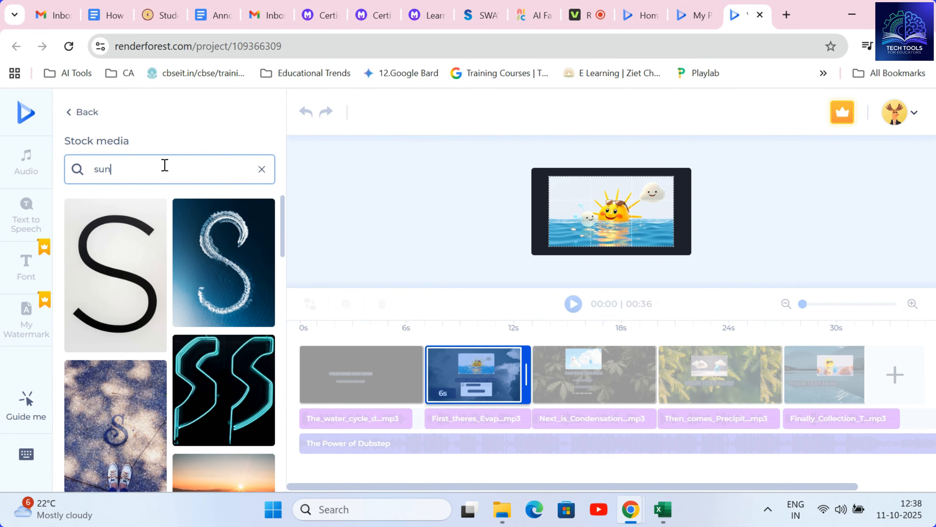
pyautogui.write(' raise')
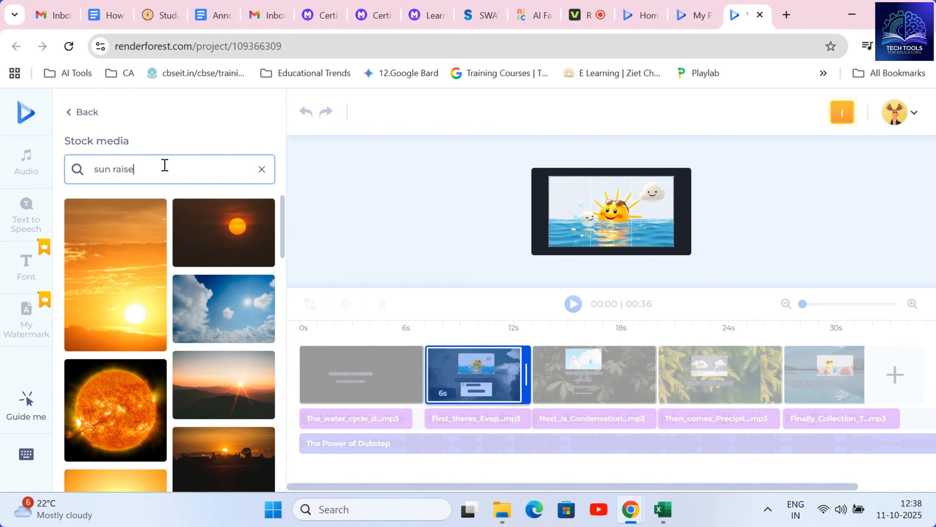
pyautogui.moveTo(284, 242); pyautogui.dragTo(284, 309)
pyautogui.click(230, 238)
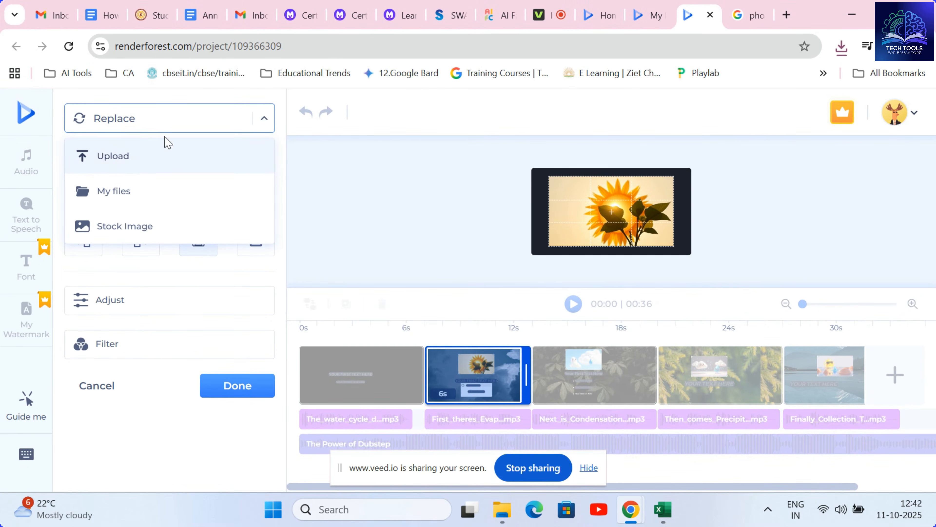
# Replace the scene's image with the uploaded "download" photosynthesis picture from Downloads and apply it.
pyautogui.click(246, 129)
pyautogui.click(164, 127)
pyautogui.click(114, 163)
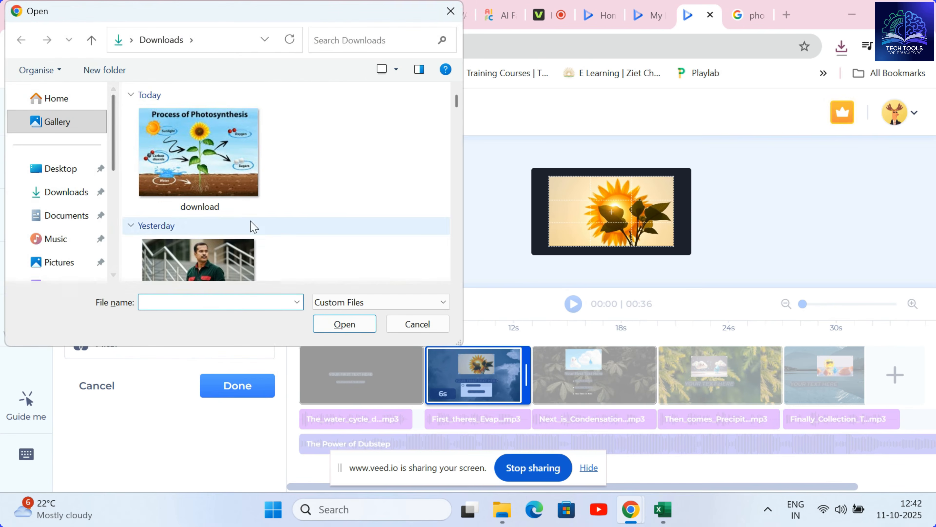
pyautogui.click(187, 154)
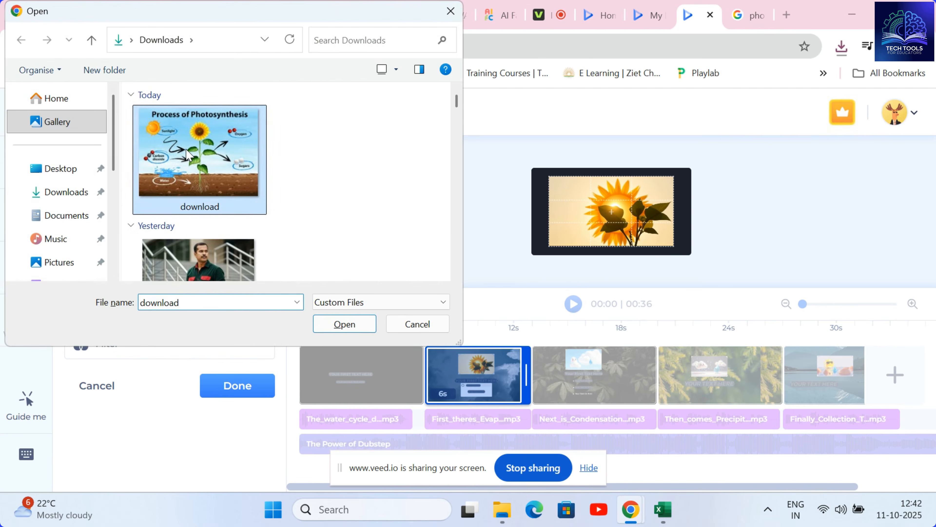
pyautogui.click(343, 325)
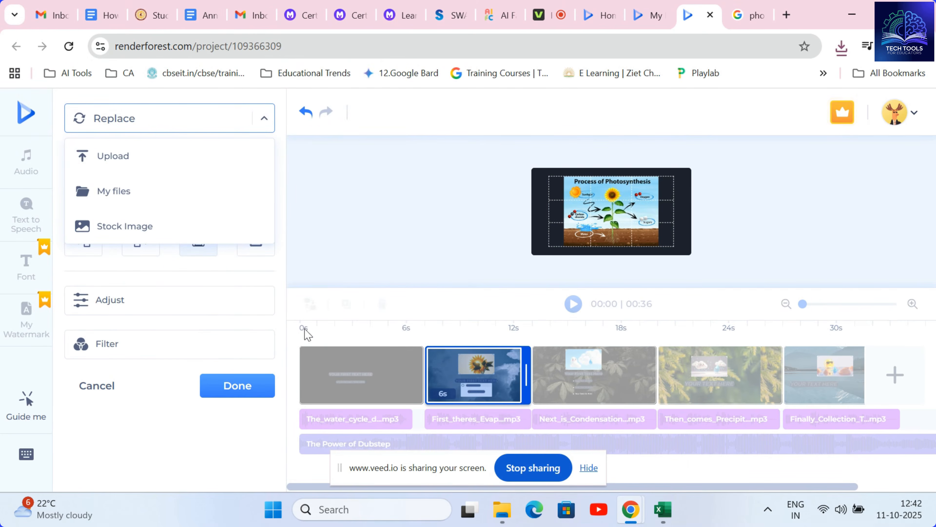
pyautogui.click(234, 390)
# Search the music library for "inspirational" and add the Inspirational Hip-Hop Sport track to the project.
pyautogui.click(625, 194)
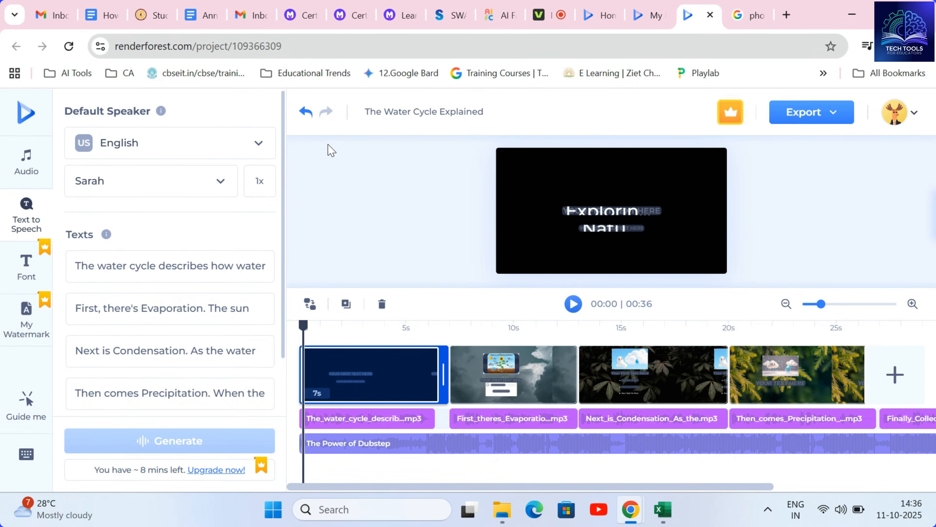
pyautogui.click(21, 168)
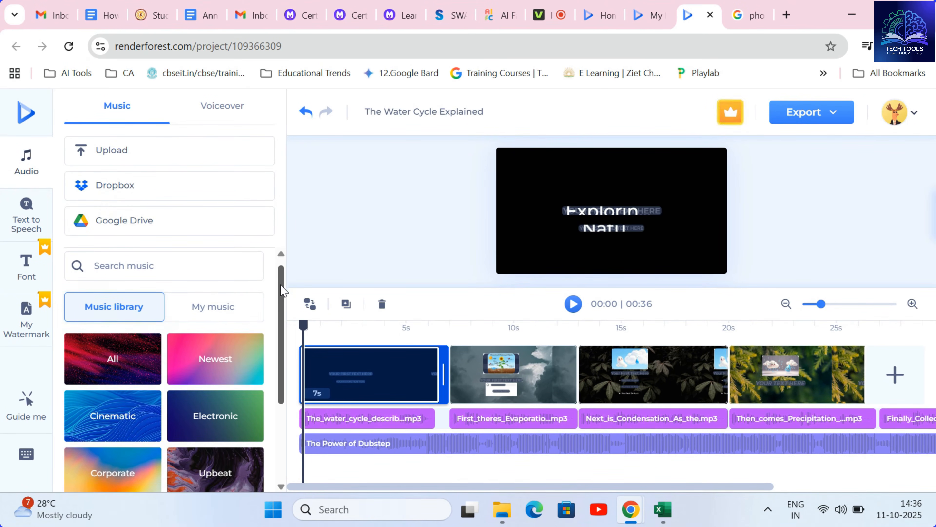
pyautogui.click(164, 274)
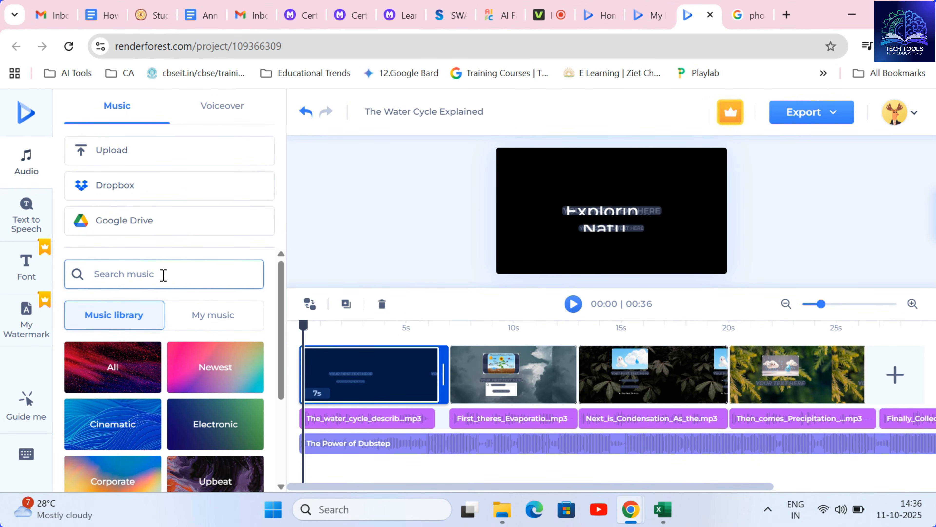
pyautogui.write('inspirational')
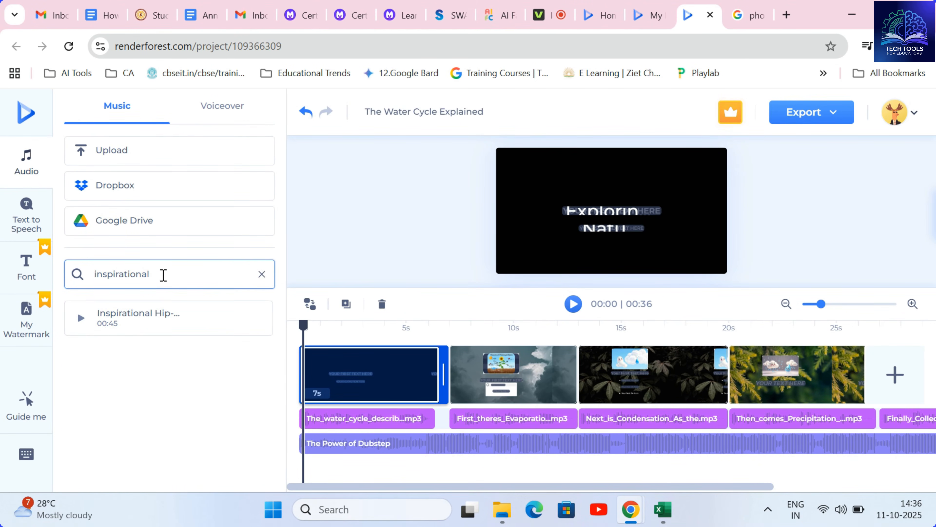
pyautogui.click(260, 319)
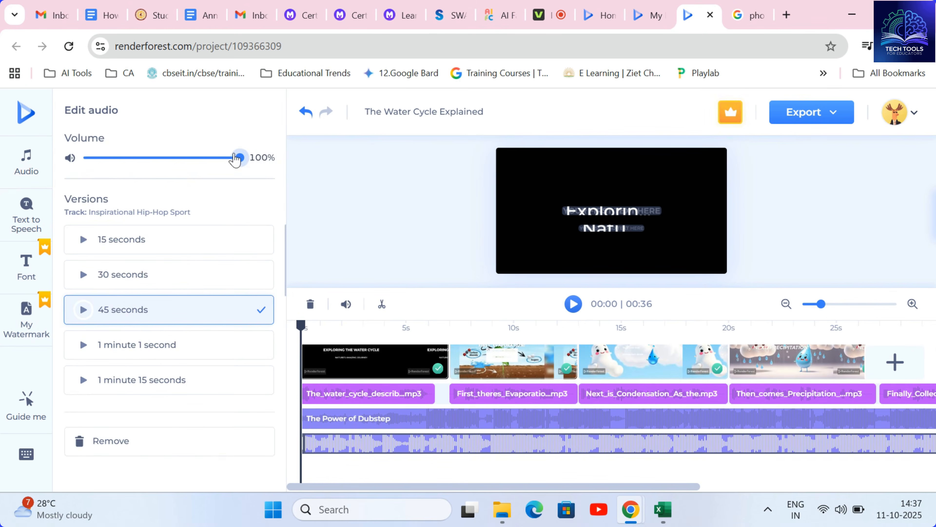
pyautogui.moveTo(236, 157); pyautogui.dragTo(130, 157)
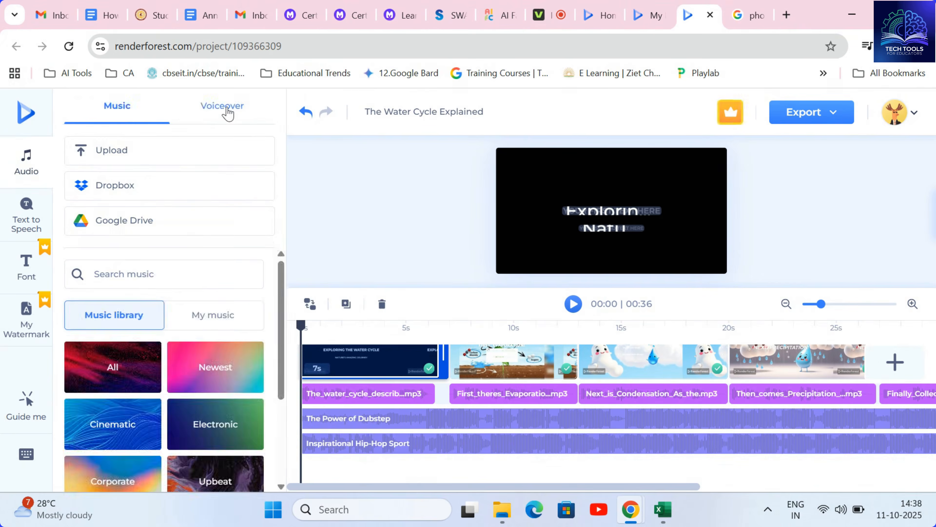
# Review the voiceover options and the text-to-speech speaker language and voice choices.
pyautogui.click(229, 111)
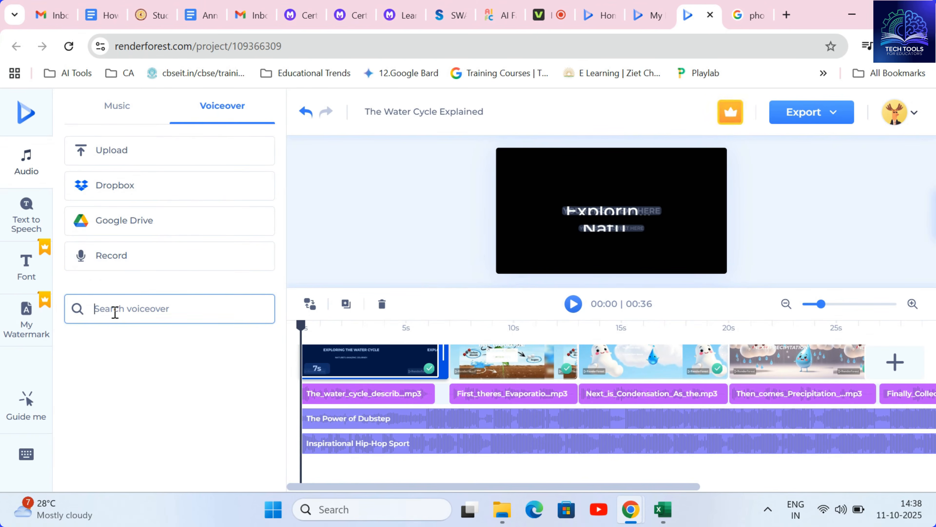
pyautogui.click(111, 259)
pyautogui.click(27, 218)
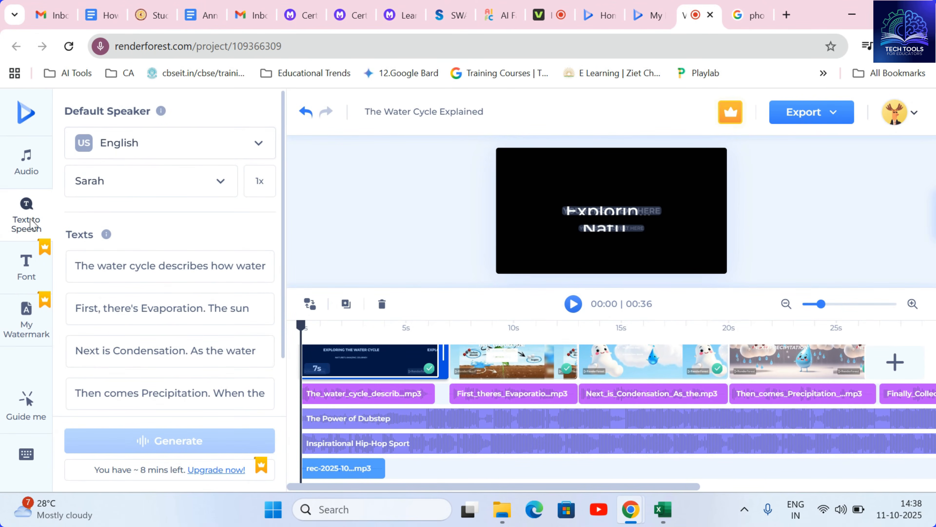
pyautogui.click(259, 143)
pyautogui.moveTo(272, 200); pyautogui.dragTo(271, 316)
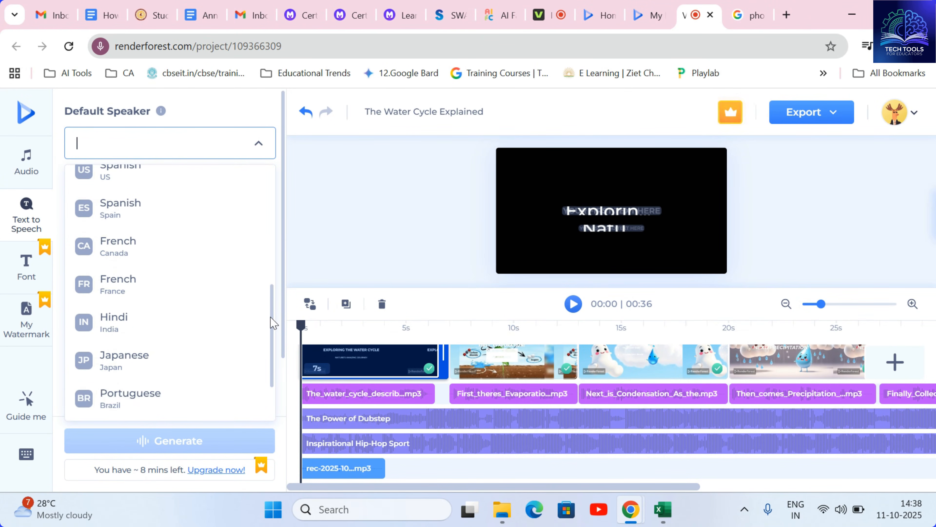
pyautogui.moveTo(275, 319); pyautogui.dragTo(278, 201)
pyautogui.click(263, 151)
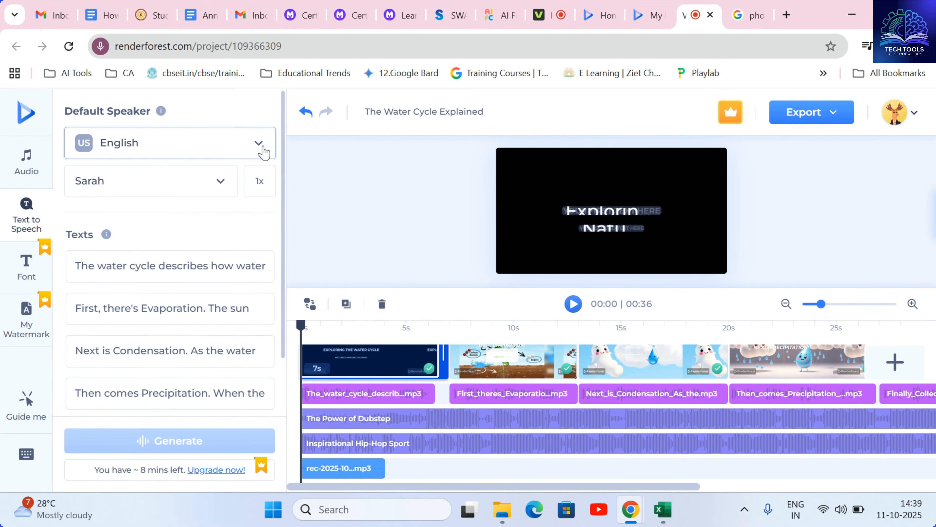
pyautogui.click(222, 186)
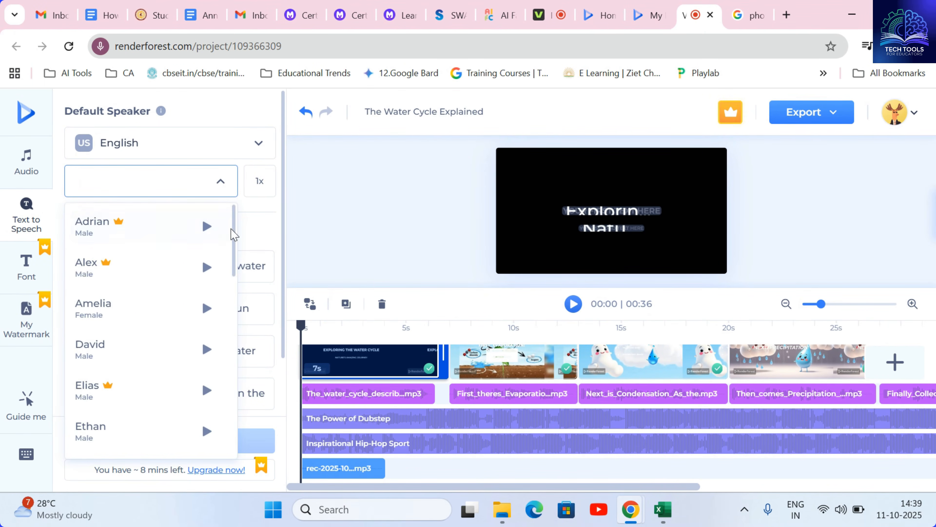
pyautogui.moveTo(235, 234); pyautogui.dragTo(245, 201)
pyautogui.click(221, 183)
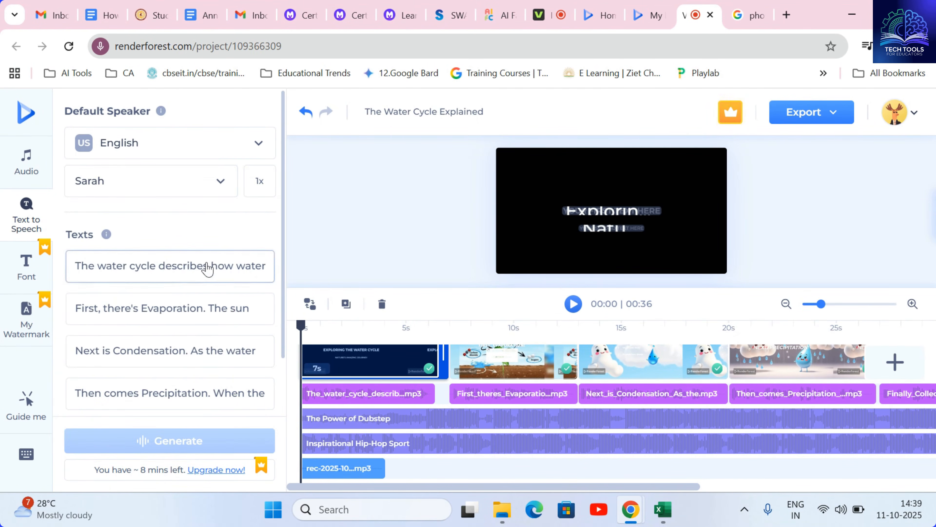
# Record a short microphone voiceover and select the recorded clip on the timeline.
pyautogui.click(207, 266)
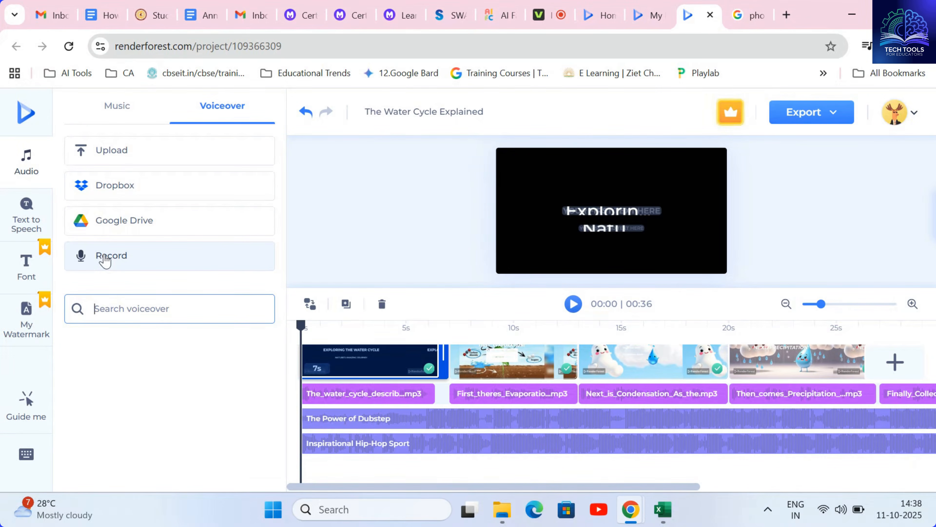
pyautogui.click(106, 258)
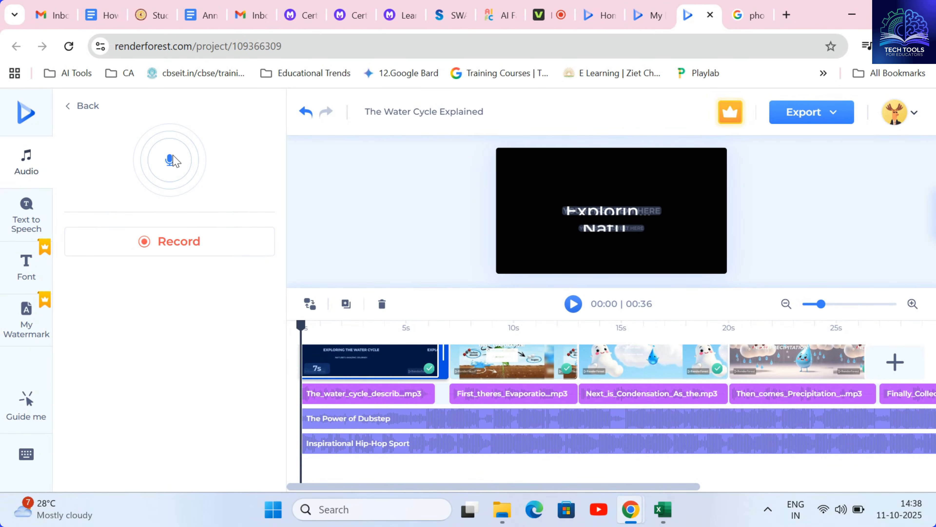
pyautogui.click(156, 242)
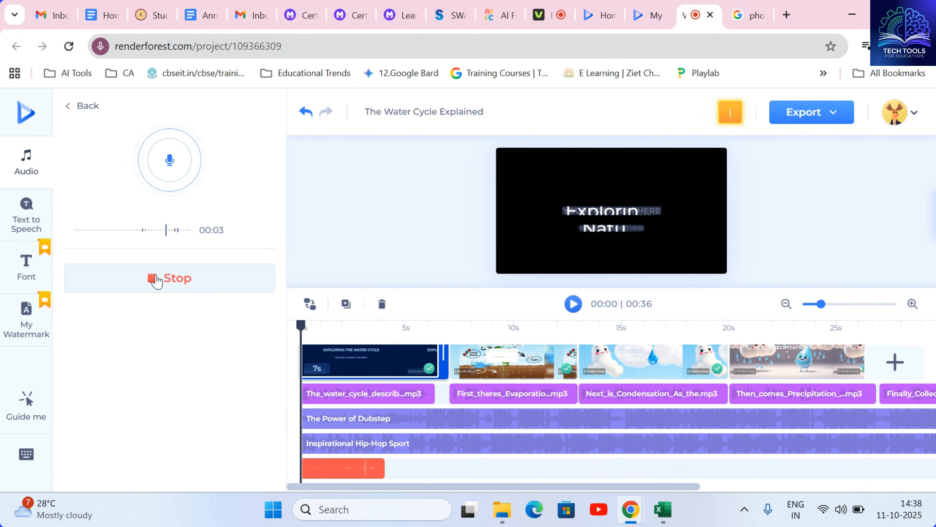
pyautogui.click(157, 280)
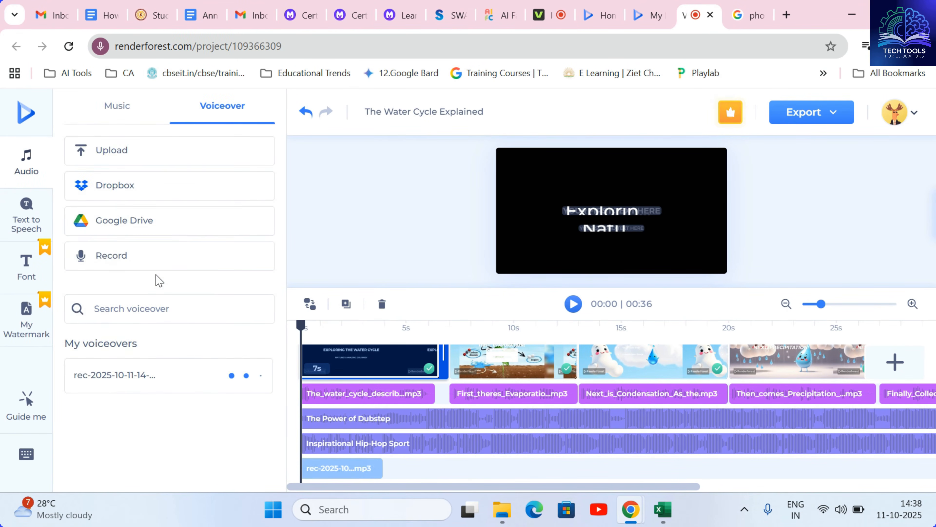
pyautogui.click(329, 469)
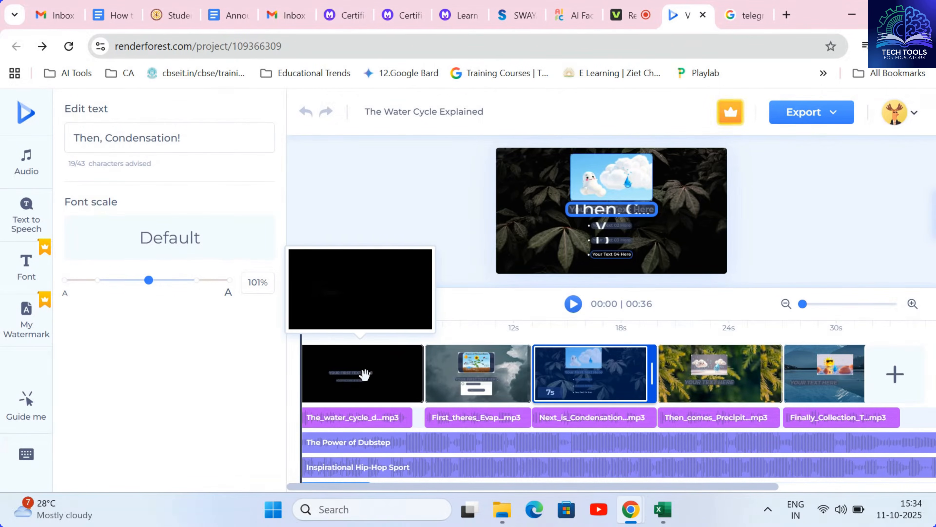
# Review each scene's text and narration clip on the timeline and play the project preview.
pyautogui.click(339, 383)
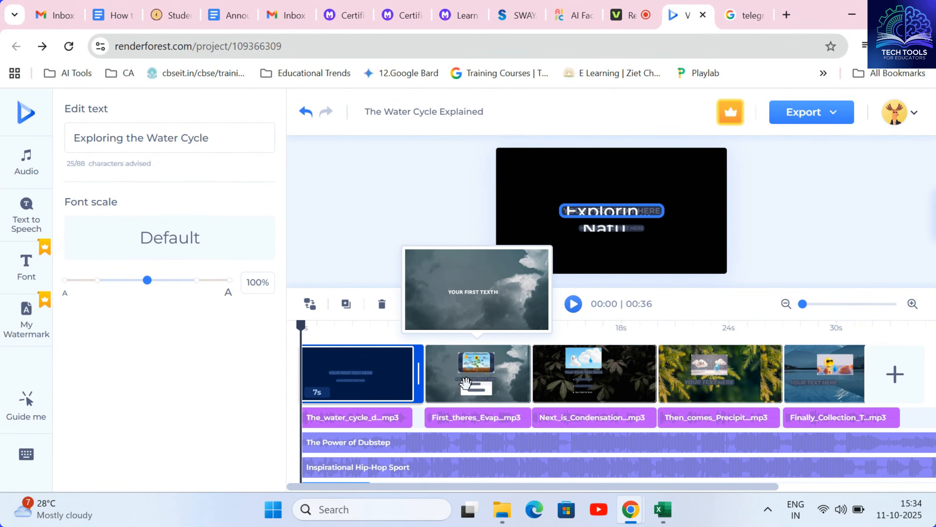
pyautogui.click(477, 382)
pyautogui.click(608, 387)
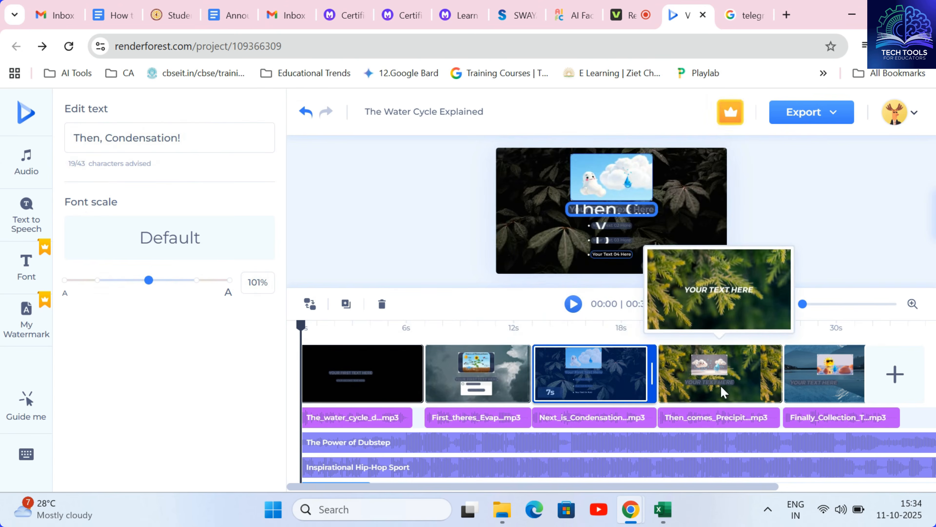
pyautogui.click(721, 390)
pyautogui.click(771, 387)
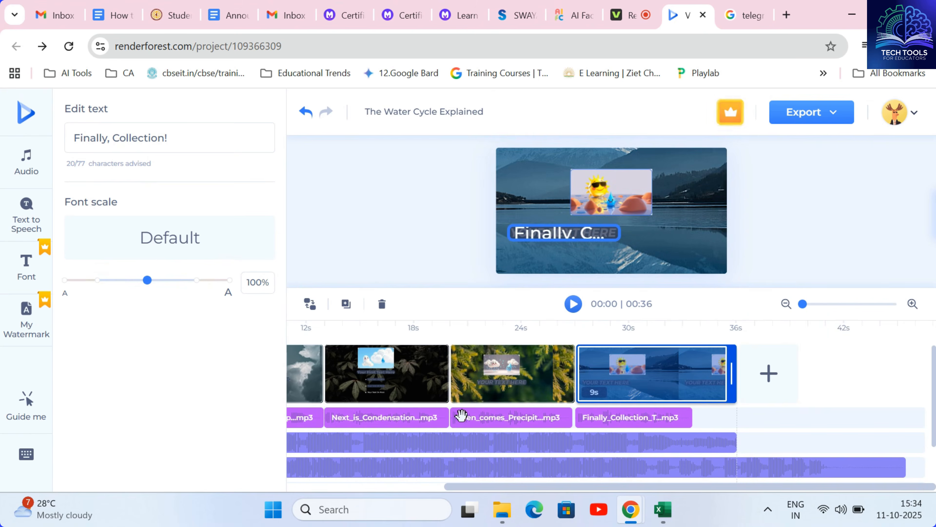
pyautogui.click(294, 382)
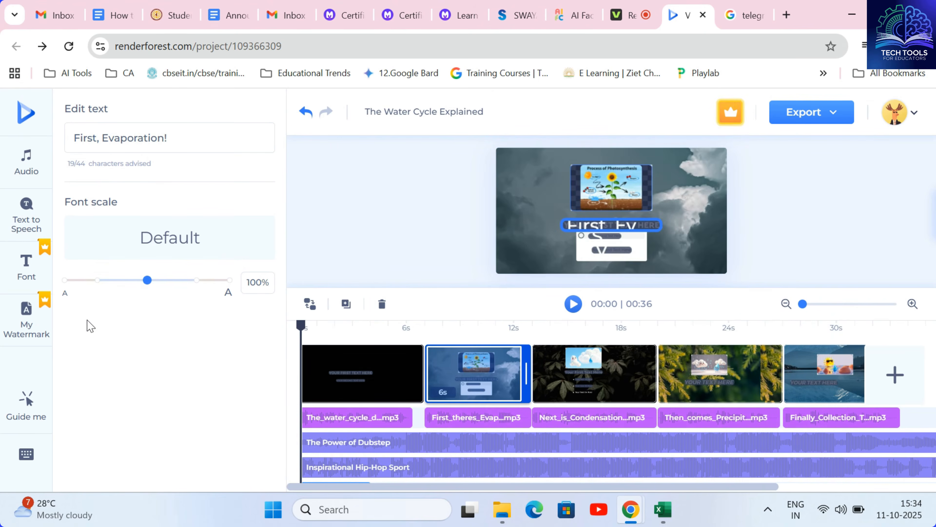
pyautogui.click(472, 427)
pyautogui.click(461, 417)
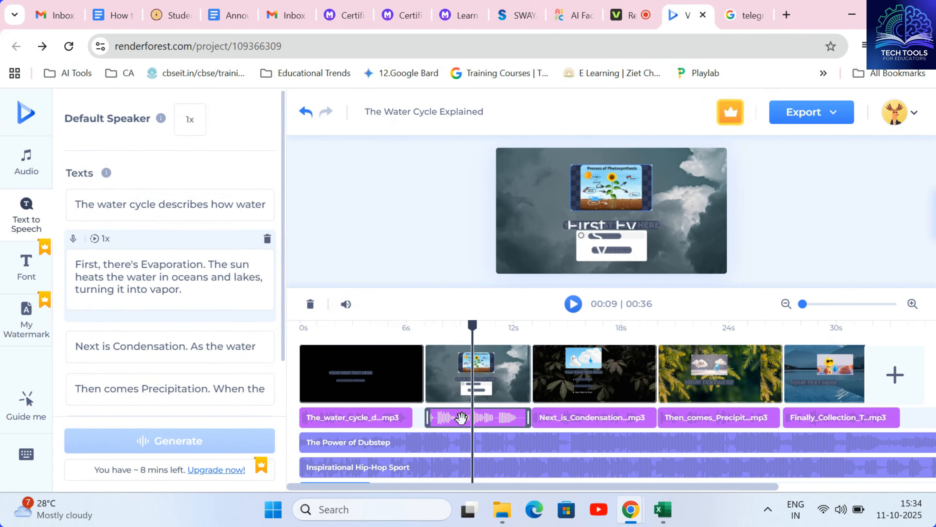
pyautogui.click(141, 284)
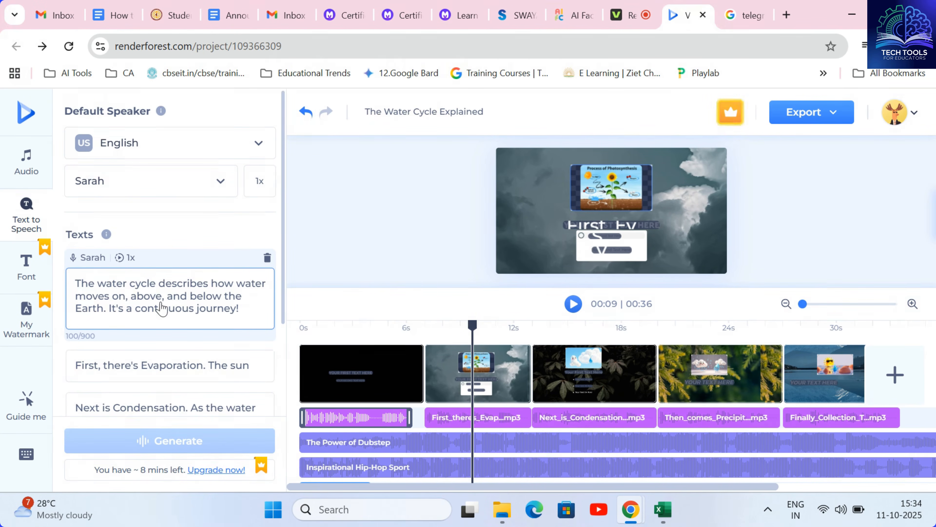
pyautogui.click(370, 384)
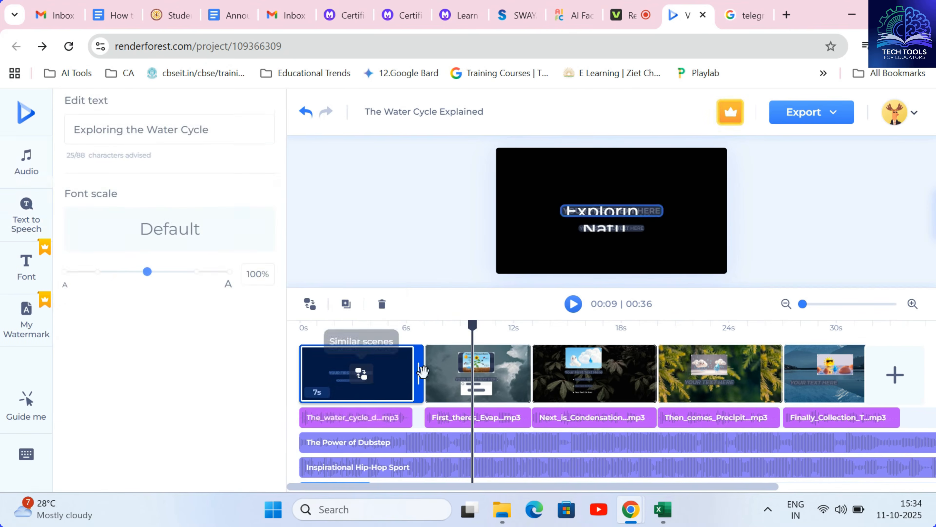
pyautogui.click(478, 372)
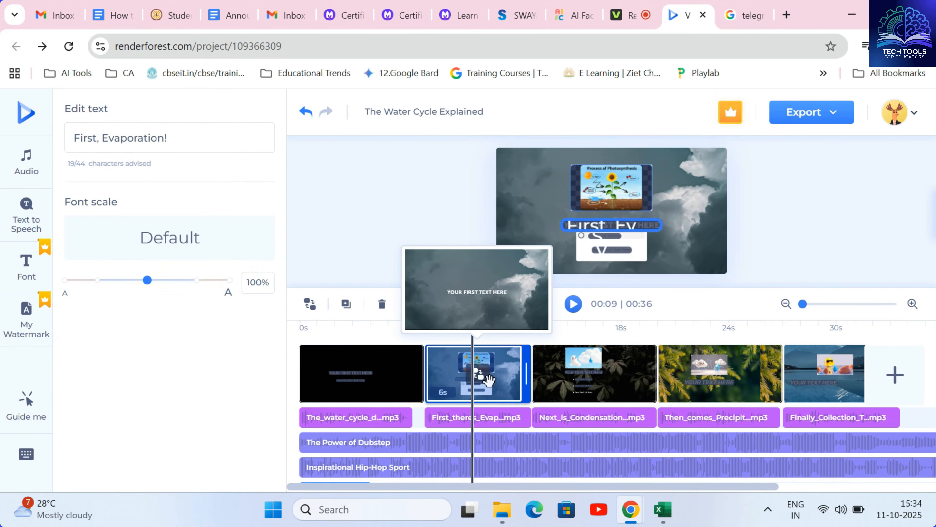
pyautogui.click(588, 230)
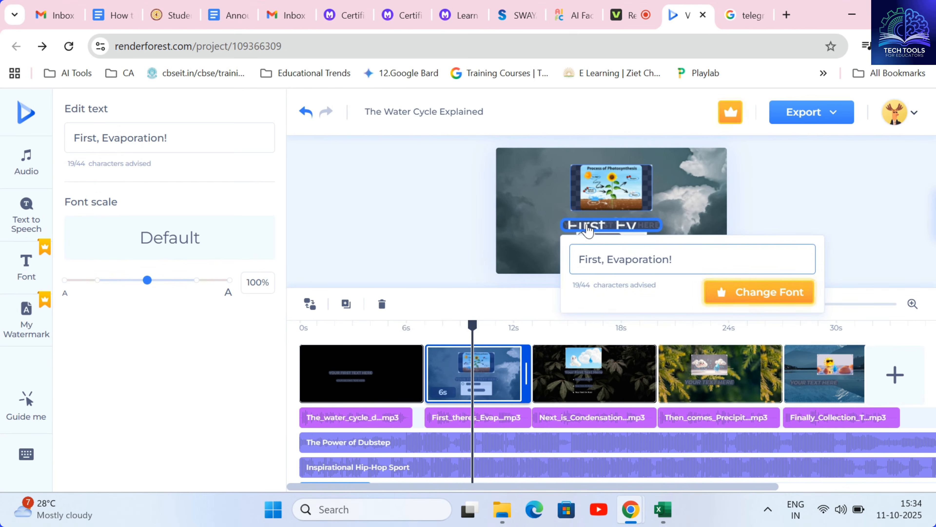
pyautogui.click(776, 209)
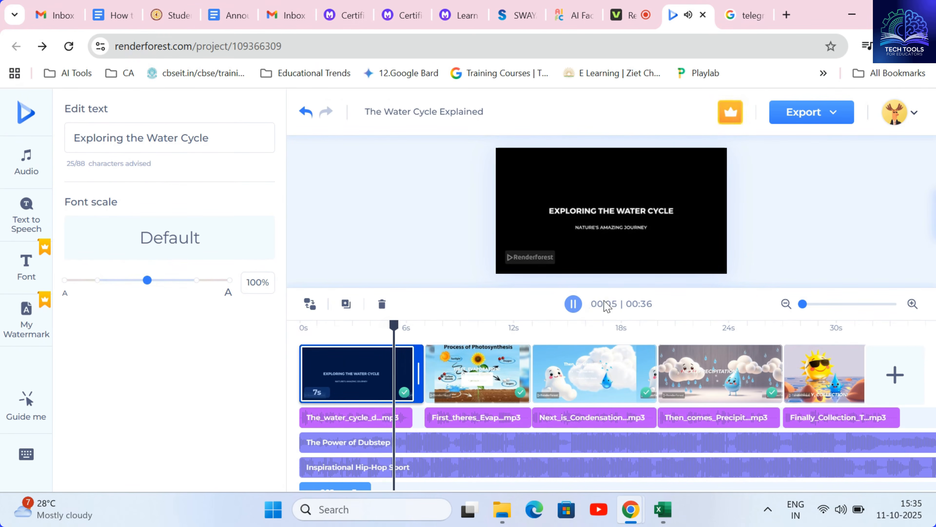
pyautogui.click(576, 306)
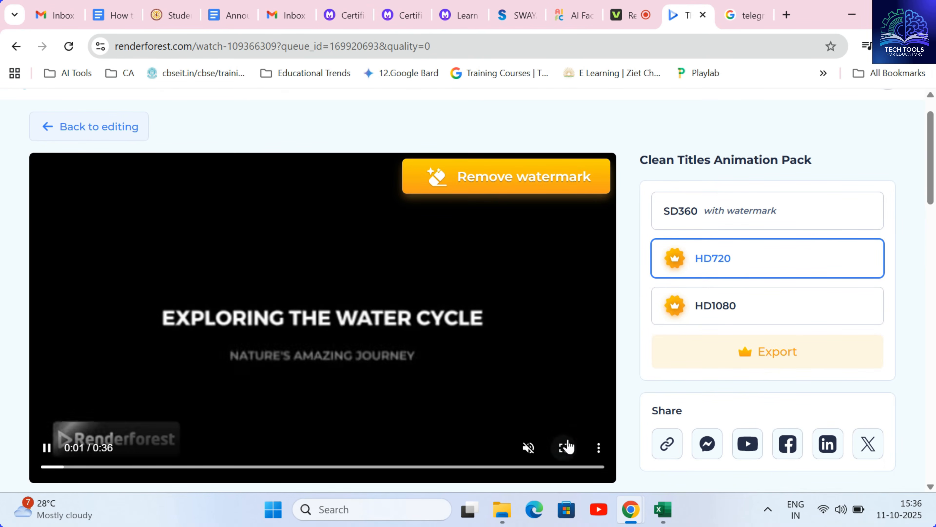
# Watch the rendered water cycle video full screen and the exported output_free.mp4 file.
pyautogui.click(564, 447)
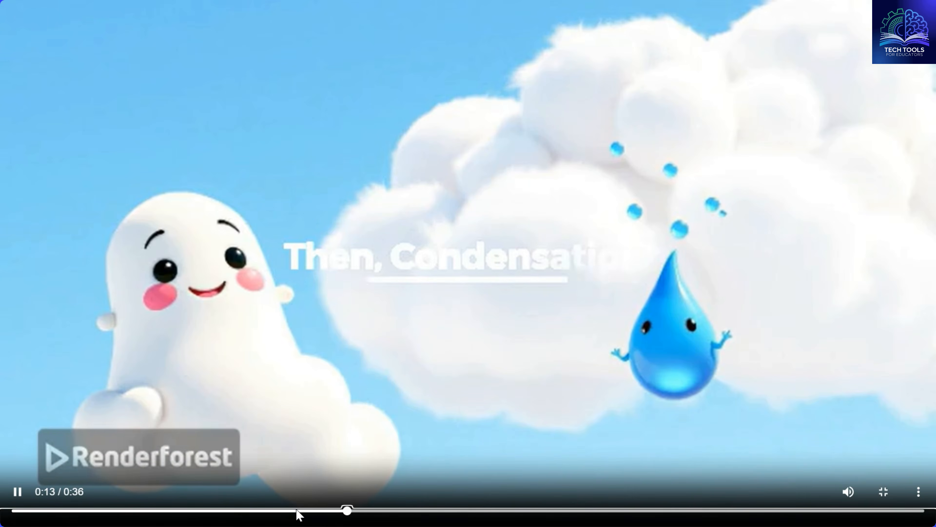
pyautogui.press('Escape')
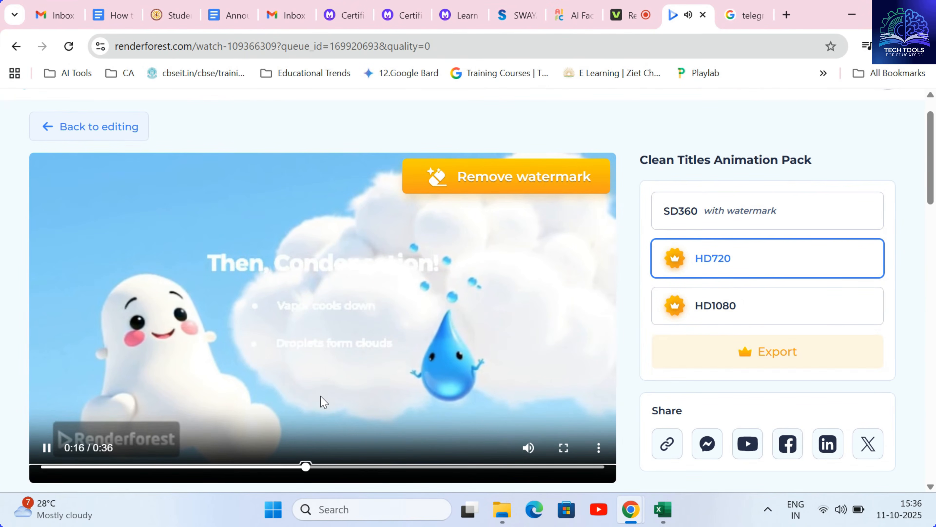
pyautogui.click(44, 450)
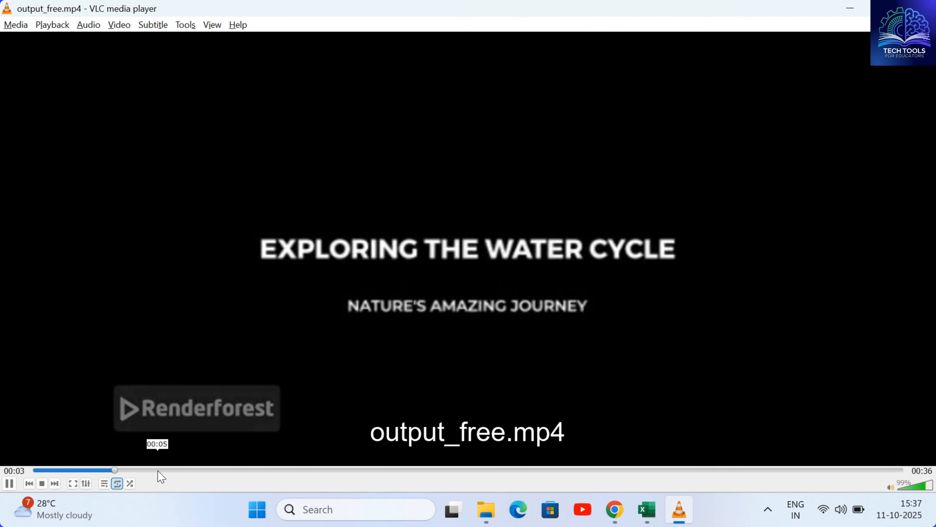
pyautogui.click(222, 472)
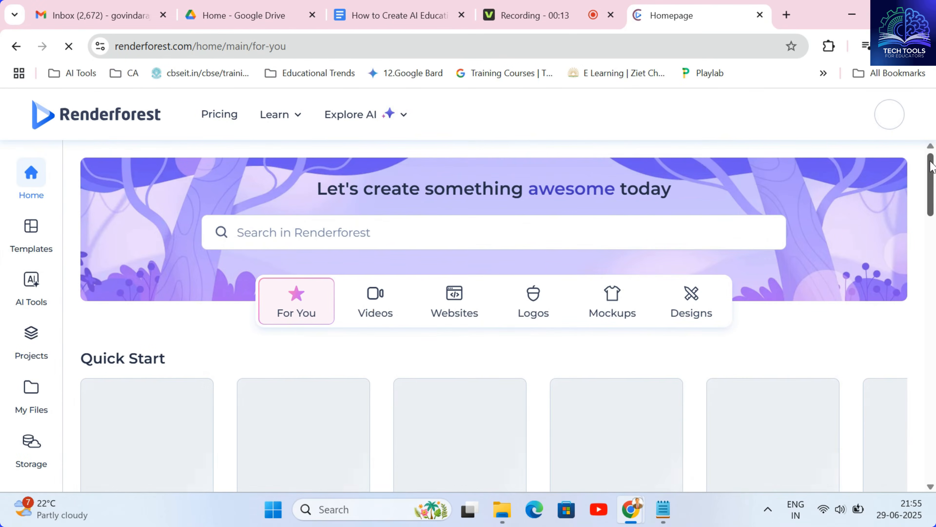
pyautogui.scroll(-1, 932, 166)
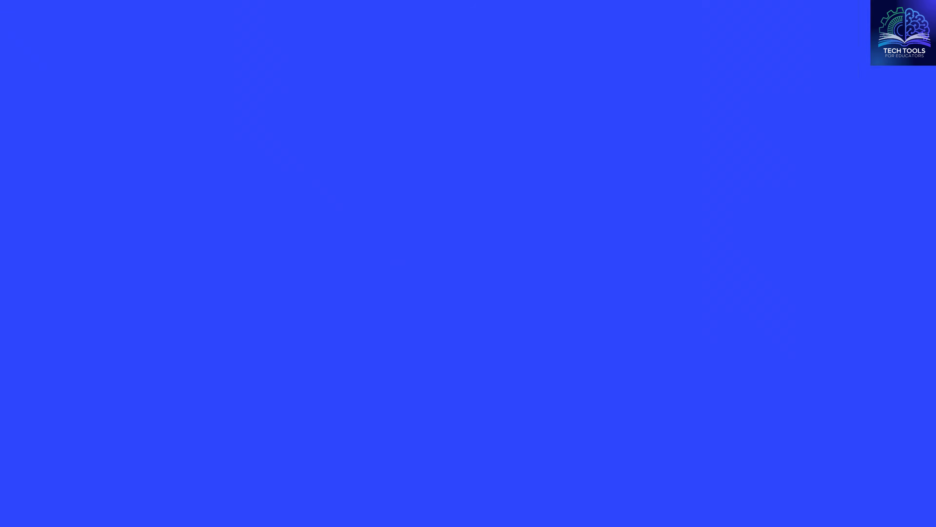